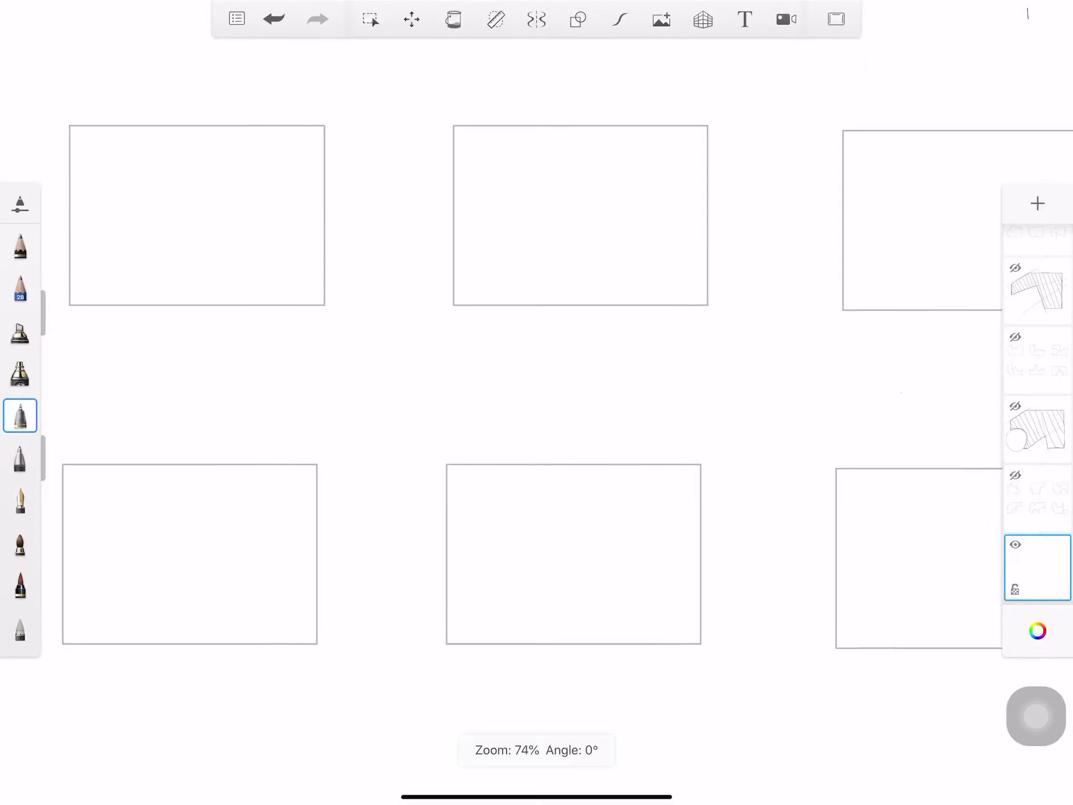
{"action": "scroll", "coordinate": [470, 378], "scroll_direction": "up", "scroll_amount": 1}
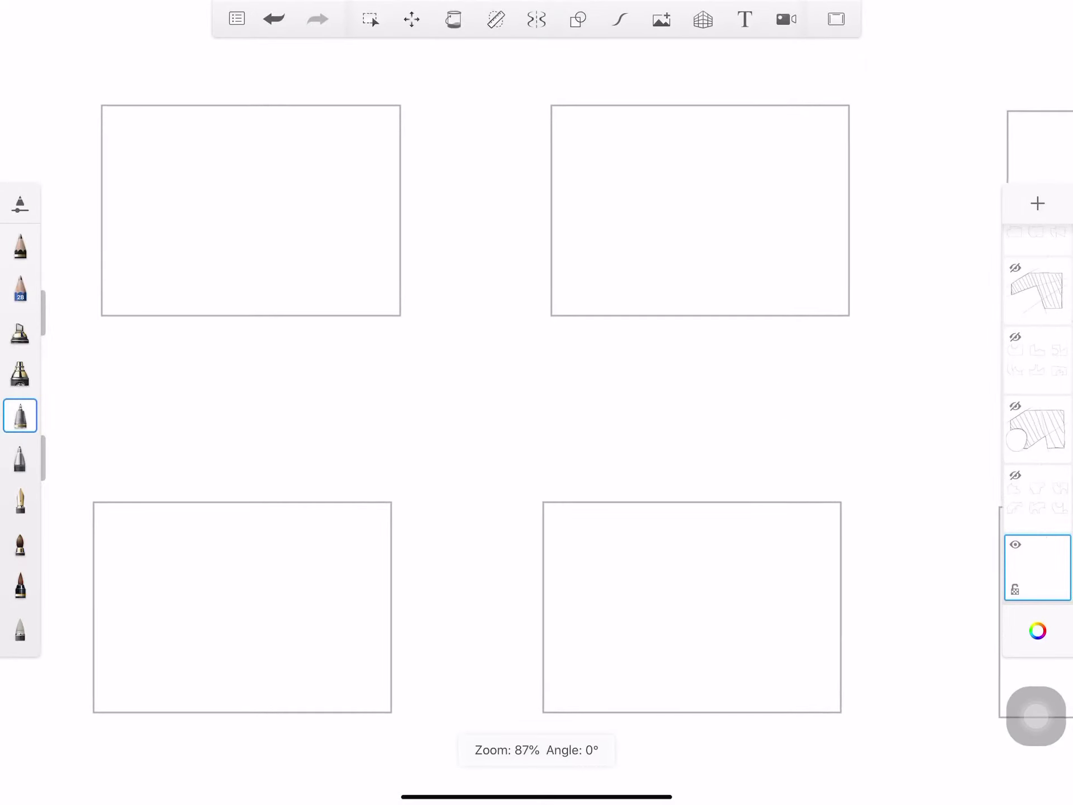
{"action": "scroll", "coordinate": [470, 378], "scroll_direction": "down", "scroll_amount": 1}
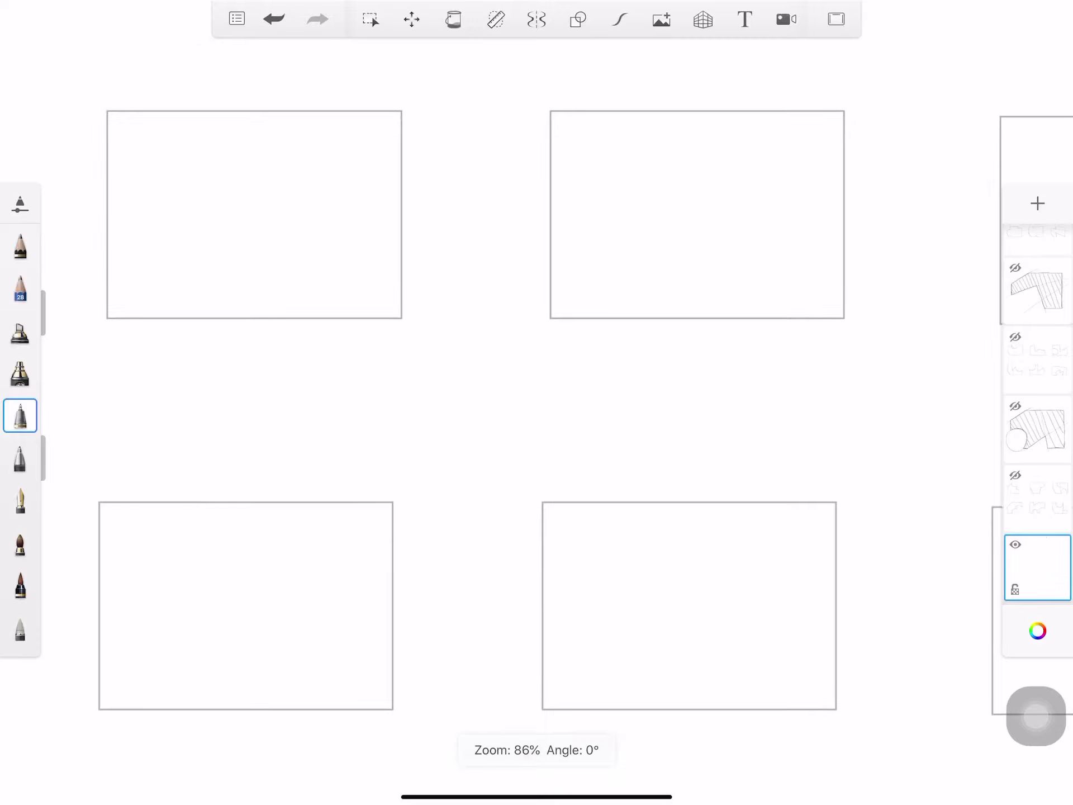
{"action": "scroll", "coordinate": [470, 377], "scroll_direction": "up", "scroll_amount": 1}
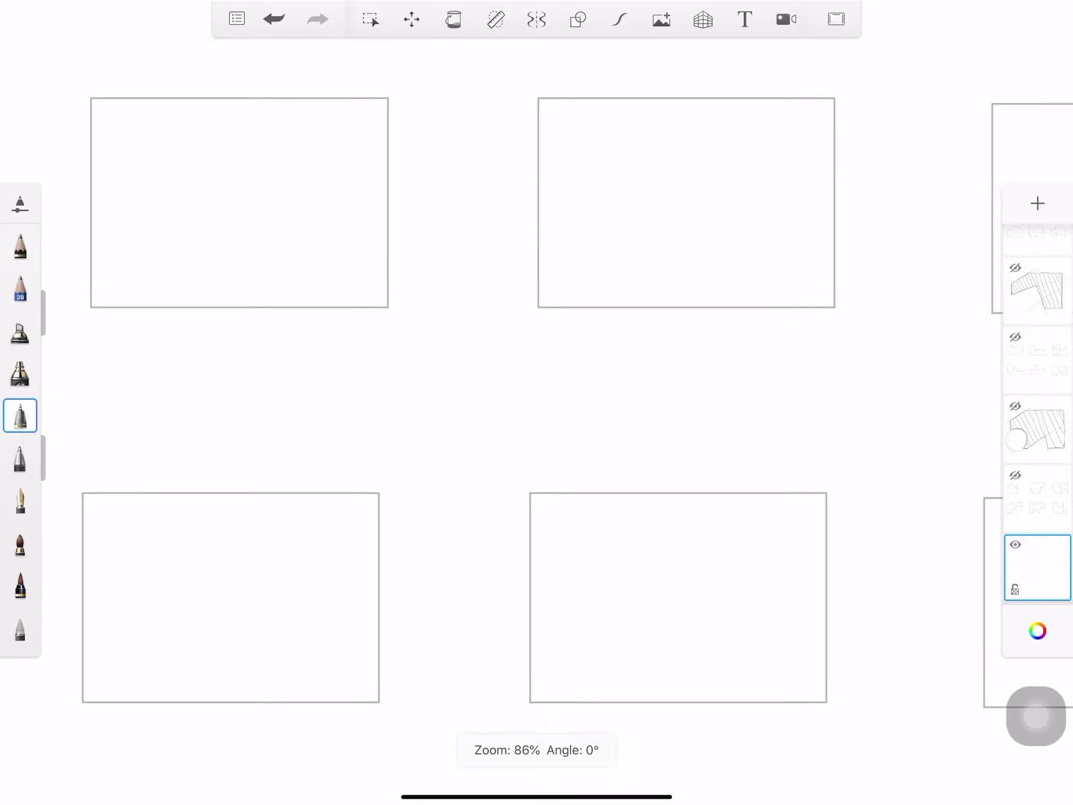
{"action": "scroll", "coordinate": [469, 378], "scroll_direction": "up", "scroll_amount": 1}
{"action": "scroll", "coordinate": [469, 378], "scroll_direction": "down", "scroll_amount": 1}
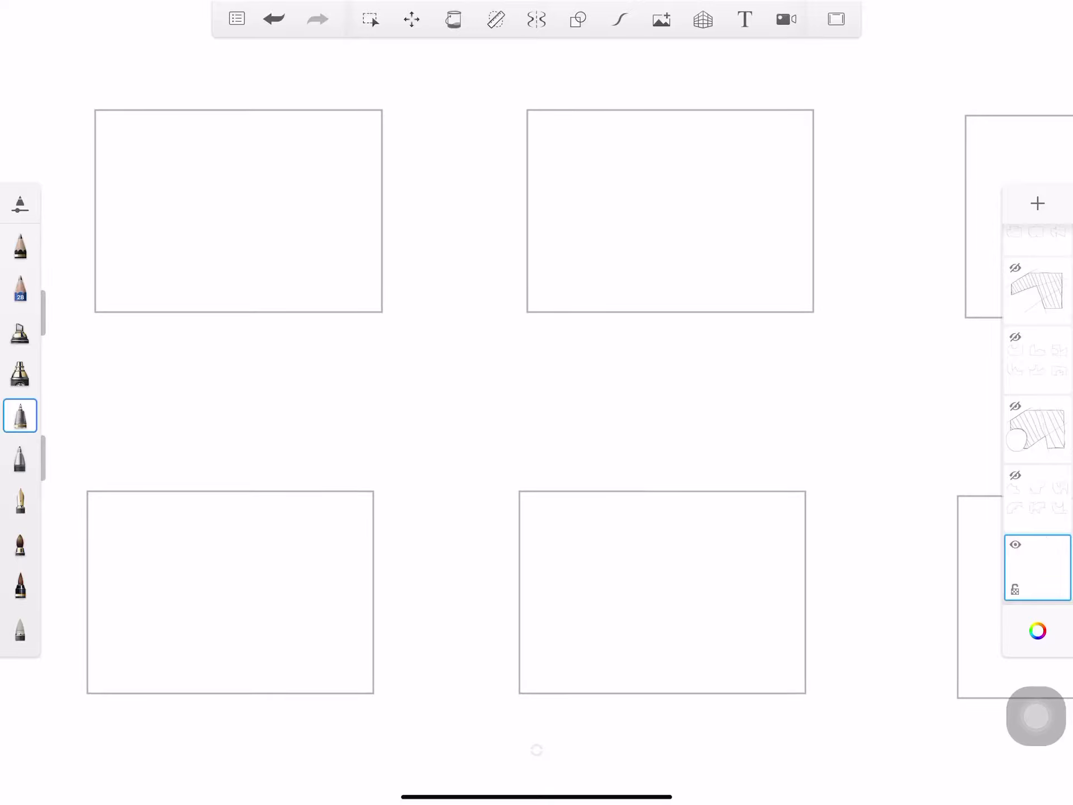
{"action": "scroll", "coordinate": [470, 377], "scroll_direction": "down", "scroll_amount": 2}
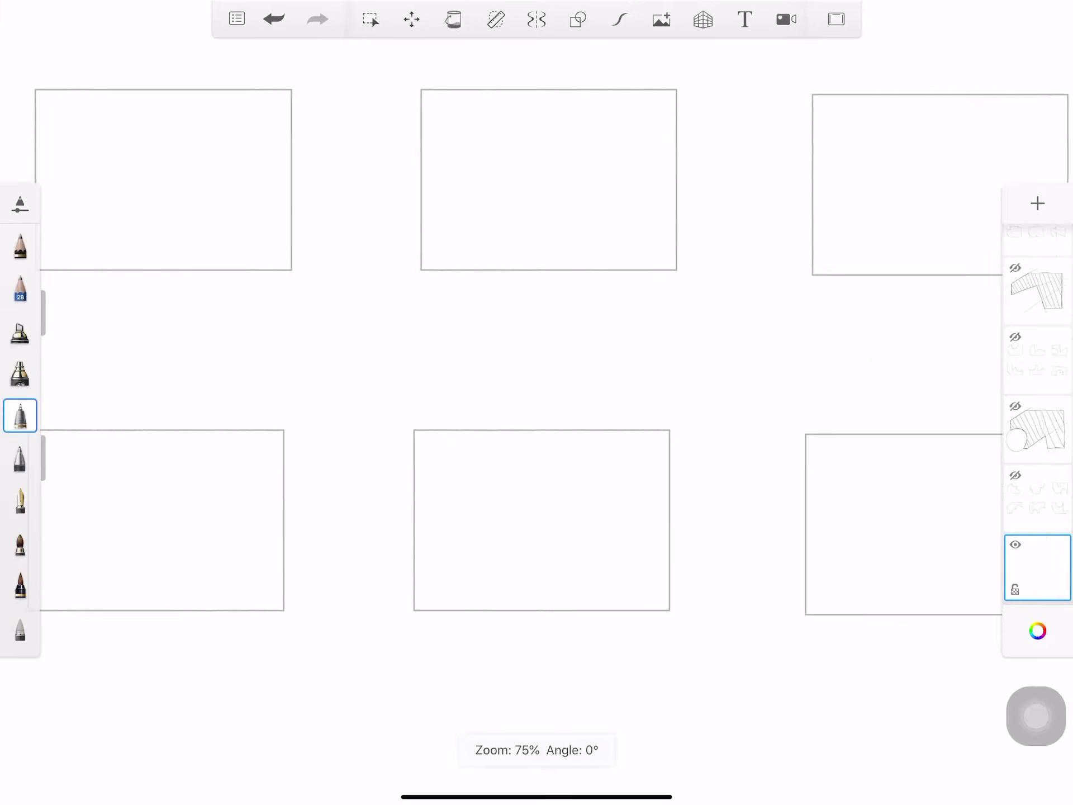
{"action": "scroll", "coordinate": [470, 377], "scroll_direction": "down", "scroll_amount": 1}
{"action": "scroll", "coordinate": [469, 378], "scroll_direction": "down", "scroll_amount": 1}
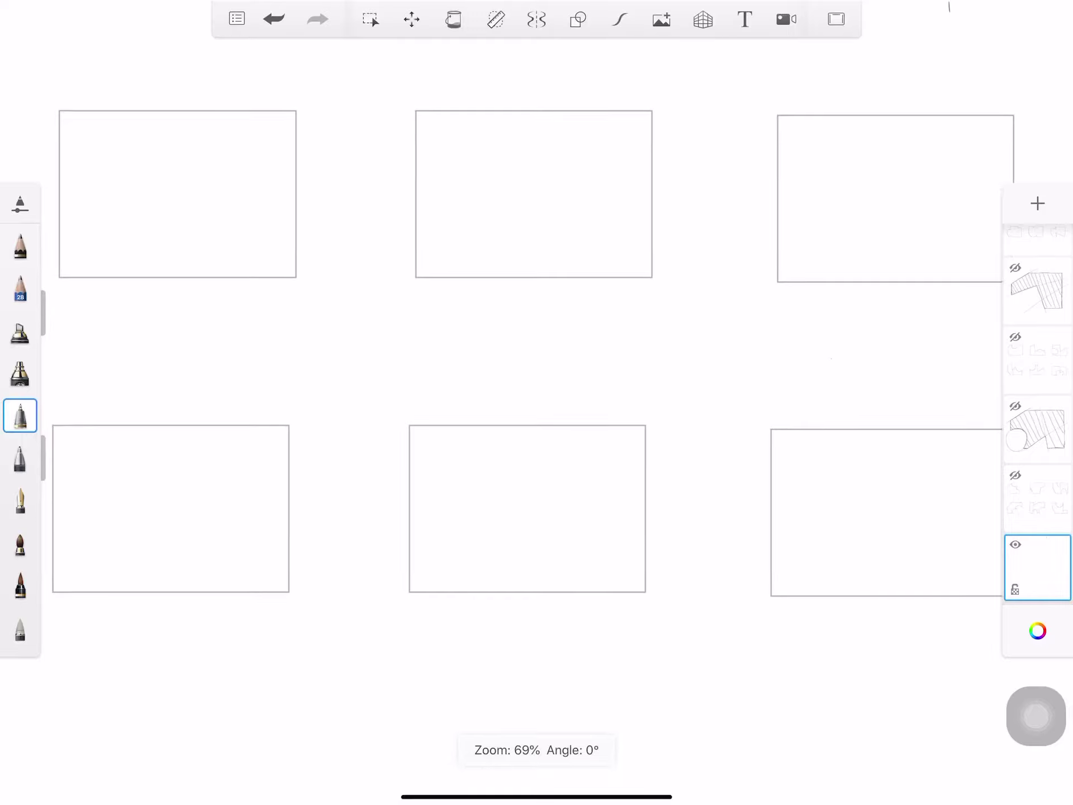
{"action": "scroll", "coordinate": [470, 378], "scroll_direction": "up", "scroll_amount": 2}
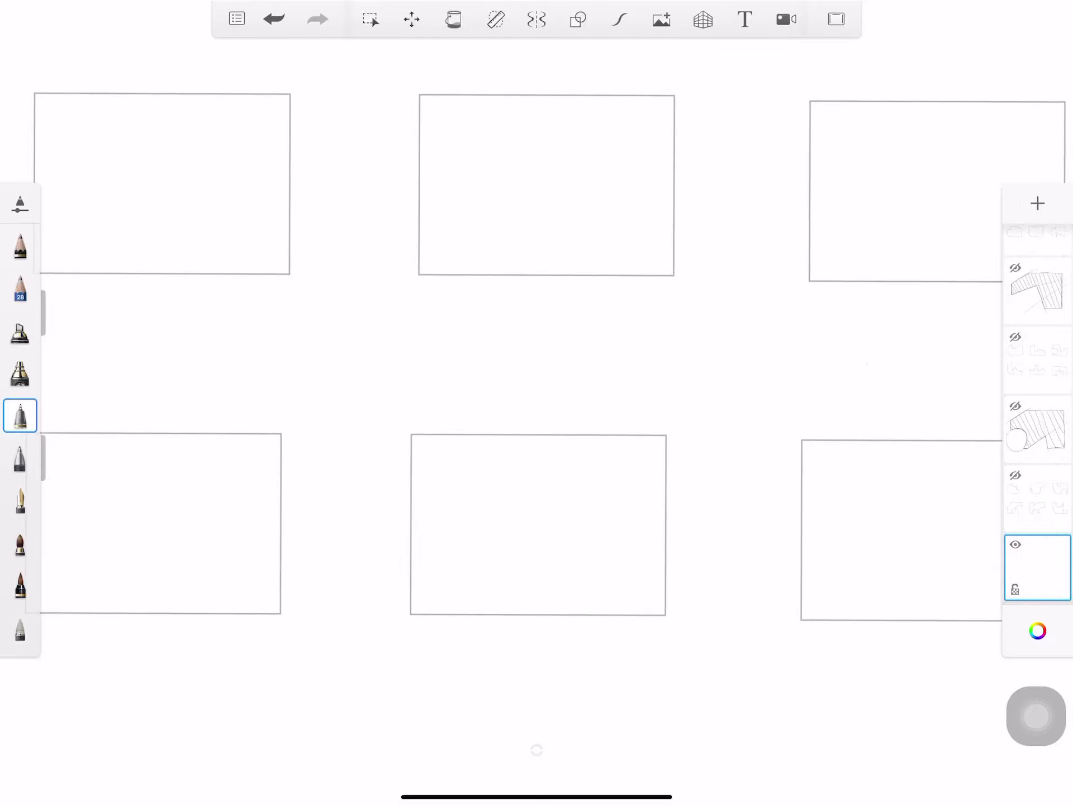
- Pick the bottom brush and place the 29% template frames layer beneath the blank active layer
{"action": "left_click", "coordinate": [21, 634]}
{"action": "scroll", "coordinate": [1038, 436], "scroll_direction": "down", "scroll_amount": 3}
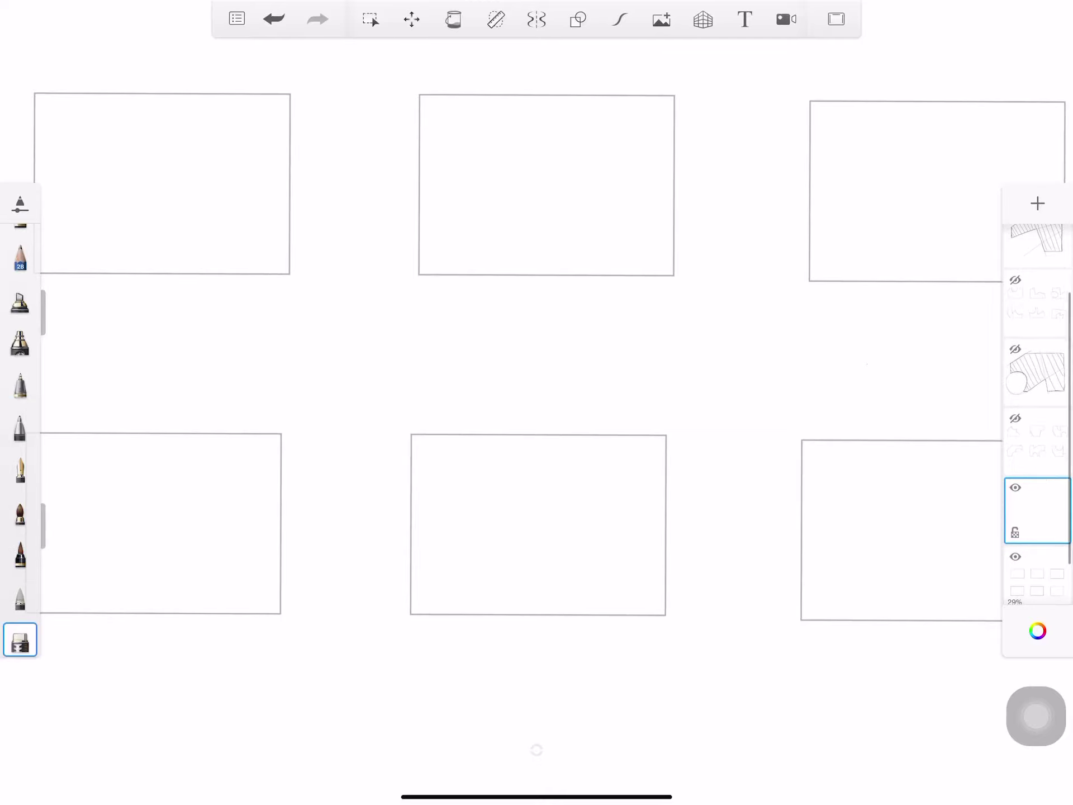
{"action": "left_click_drag", "start_coordinate": [1038, 457], "coordinate": [1037, 527]}
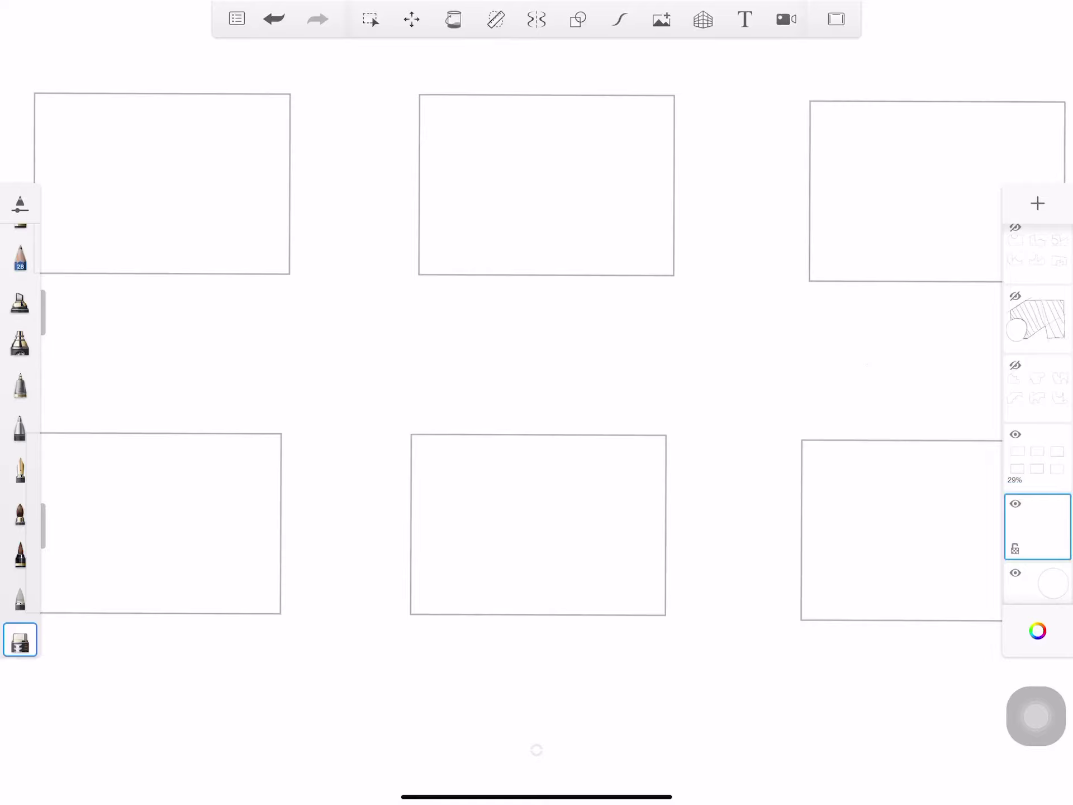
{"action": "left_click", "coordinate": [1037, 457]}
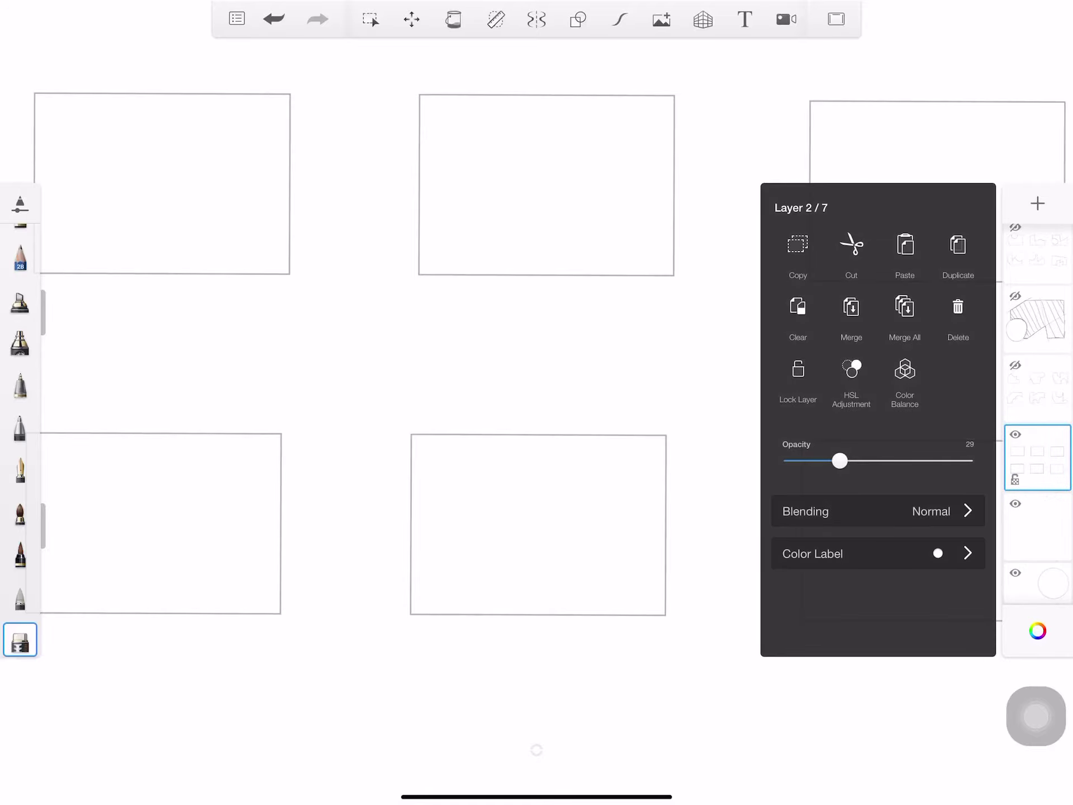
{"action": "left_click", "coordinate": [504, 352]}
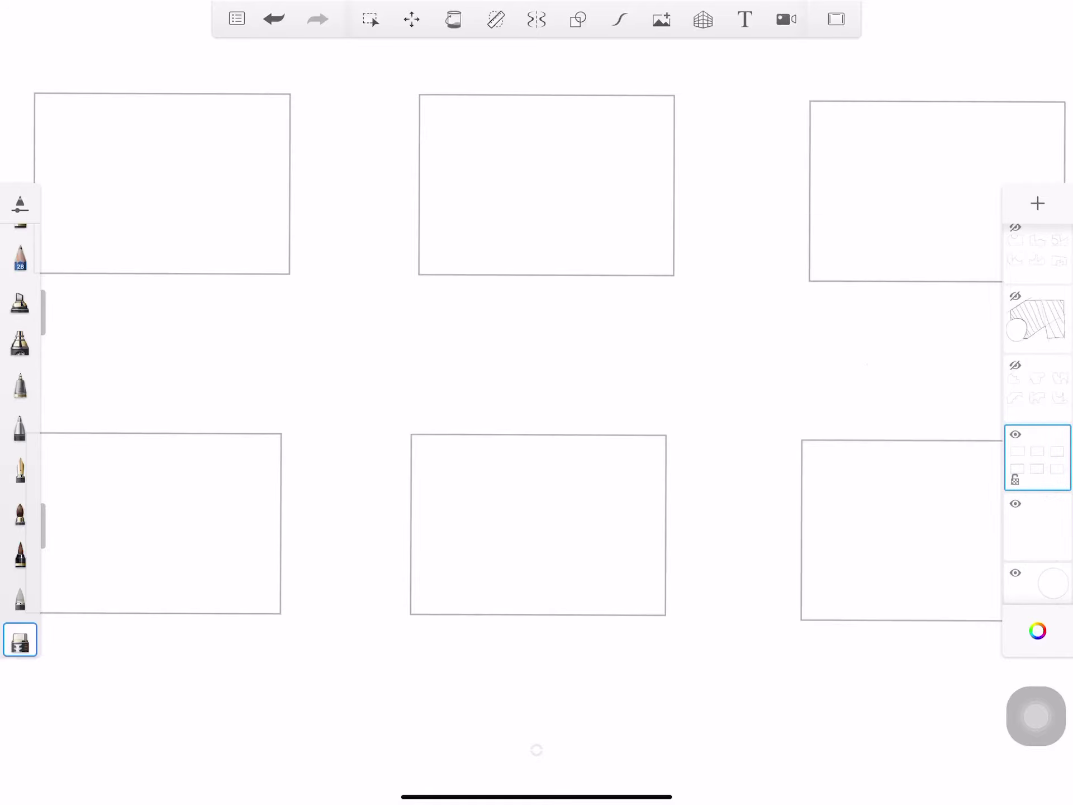
{"action": "left_click", "coordinate": [1037, 527]}
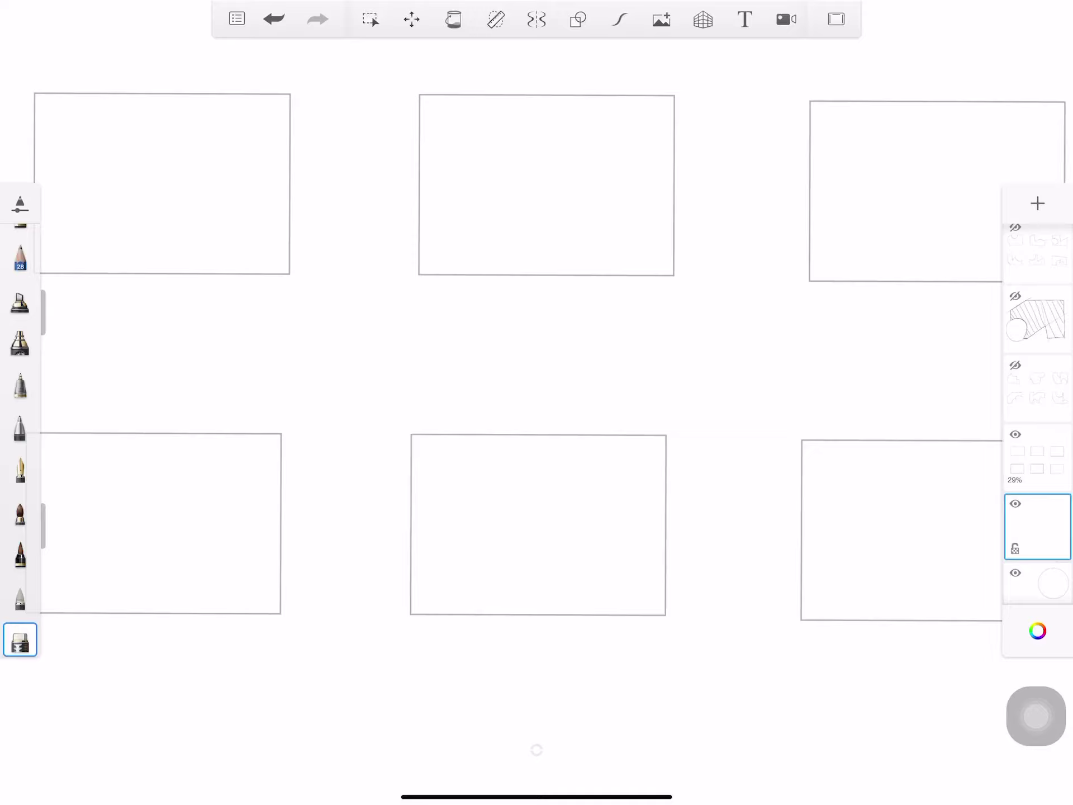
{"action": "left_click_drag", "start_coordinate": [1037, 716], "coordinate": [1037, 470]}
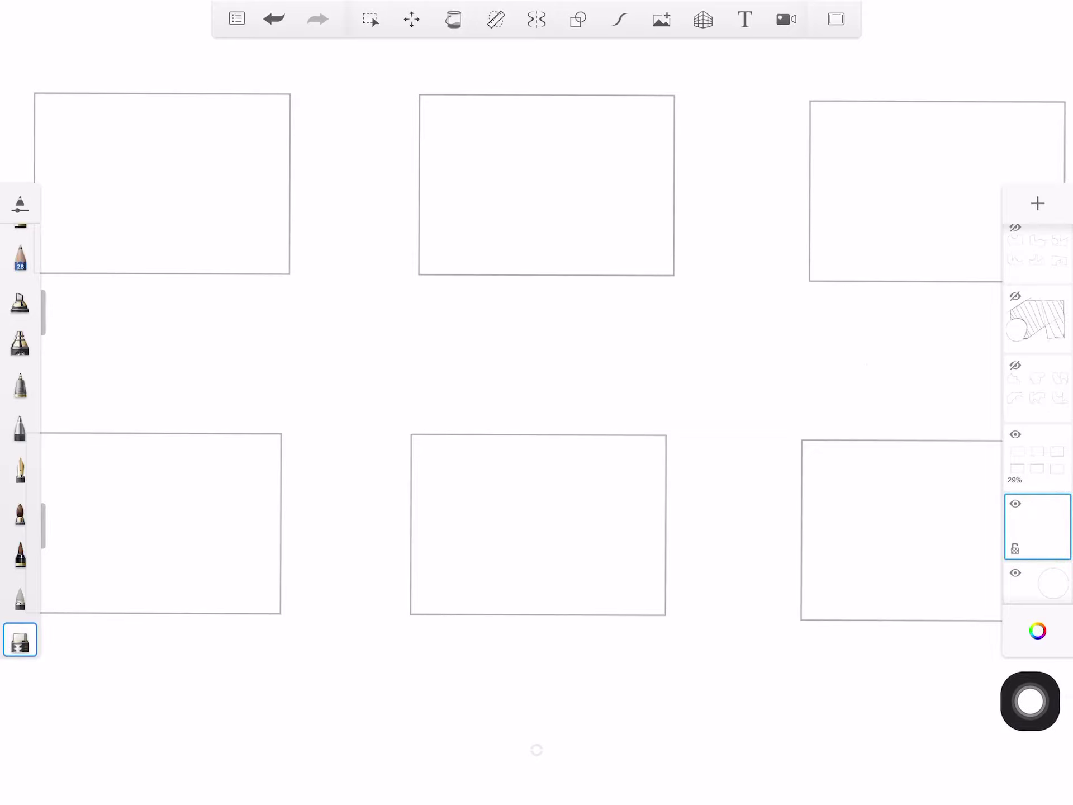
{"action": "scroll", "coordinate": [537, 402], "scroll_direction": "up", "scroll_amount": 3}
{"action": "scroll", "coordinate": [536, 369], "scroll_direction": "up", "scroll_amount": 5}
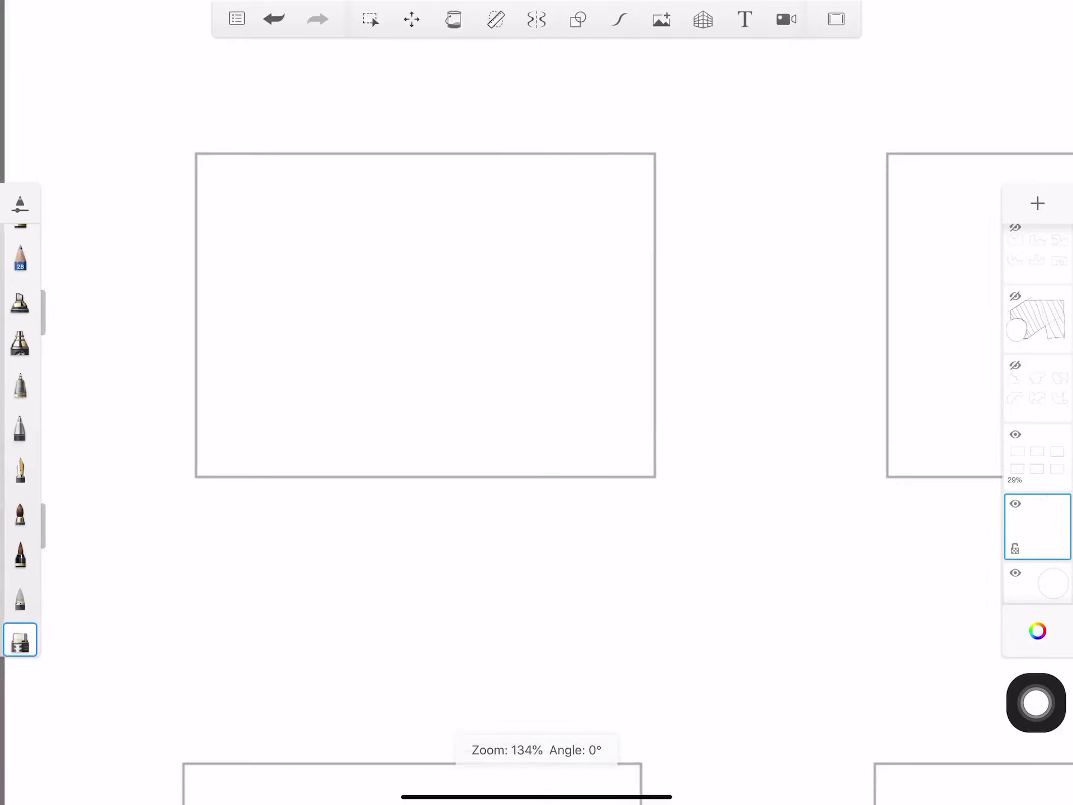
{"action": "scroll", "coordinate": [538, 369], "scroll_direction": "up", "scroll_amount": 1}
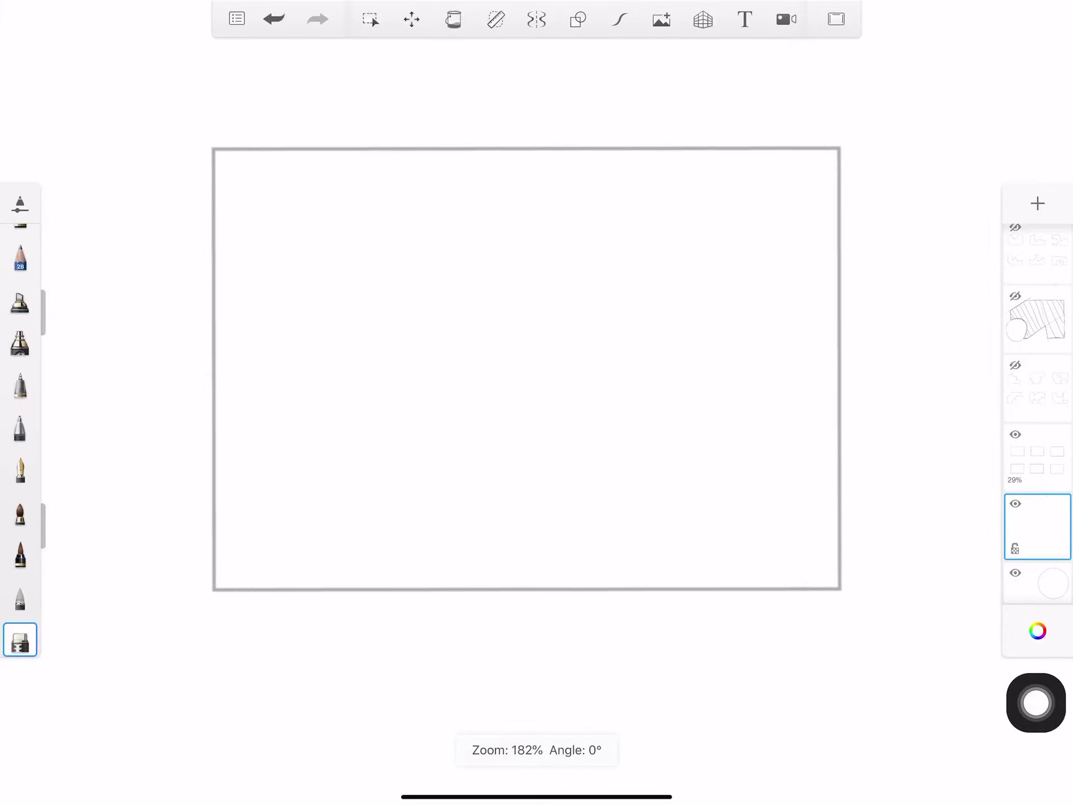
- Select the 2B pencil for sketching in the top-left frame
{"action": "left_click", "coordinate": [21, 260]}
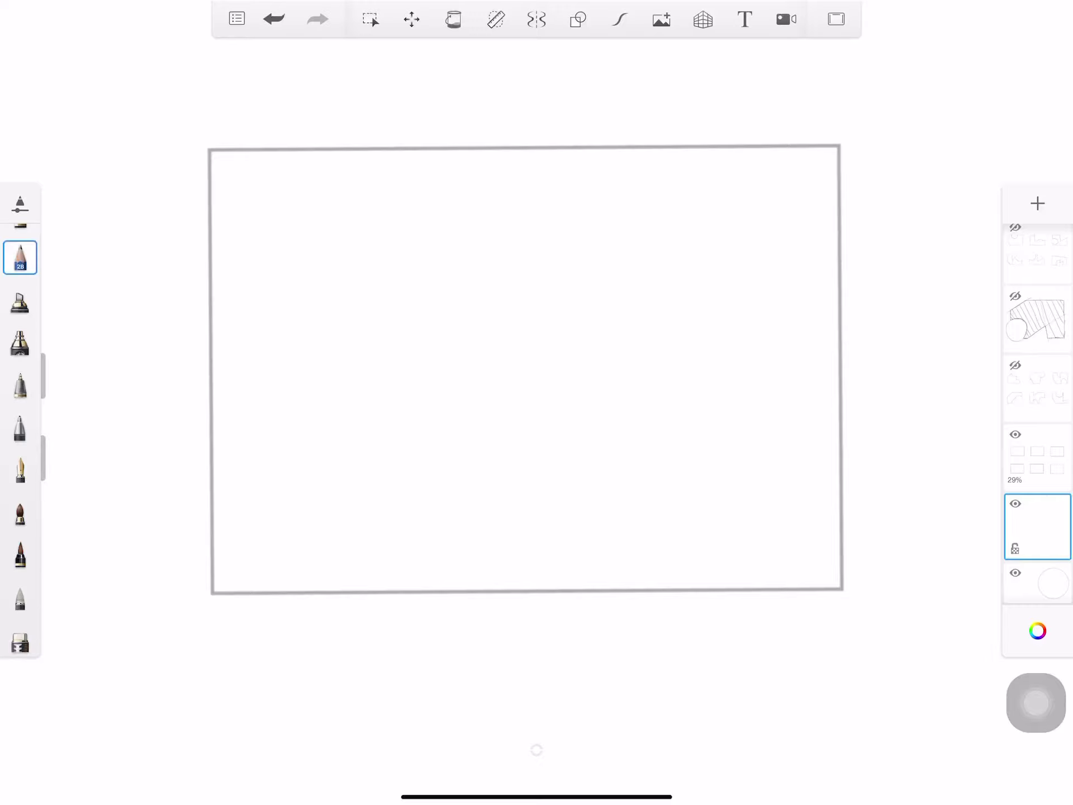
{"action": "scroll", "coordinate": [537, 369], "scroll_direction": "up", "scroll_amount": 1}
{"action": "scroll", "coordinate": [538, 402], "scroll_direction": "up", "scroll_amount": 1}
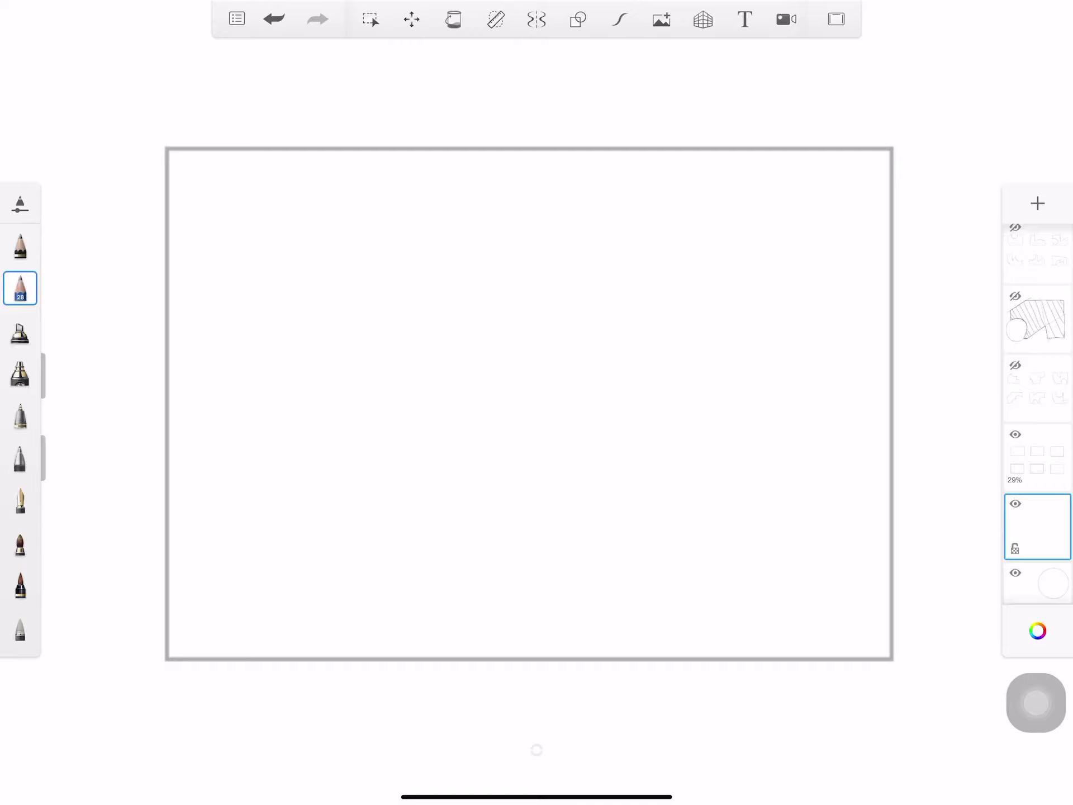
- Pencil-sketch a diagonal line, a vertical line and two circles over the first frame
{"action": "left_click_drag", "start_coordinate": [132, 391], "coordinate": [319, 696]}
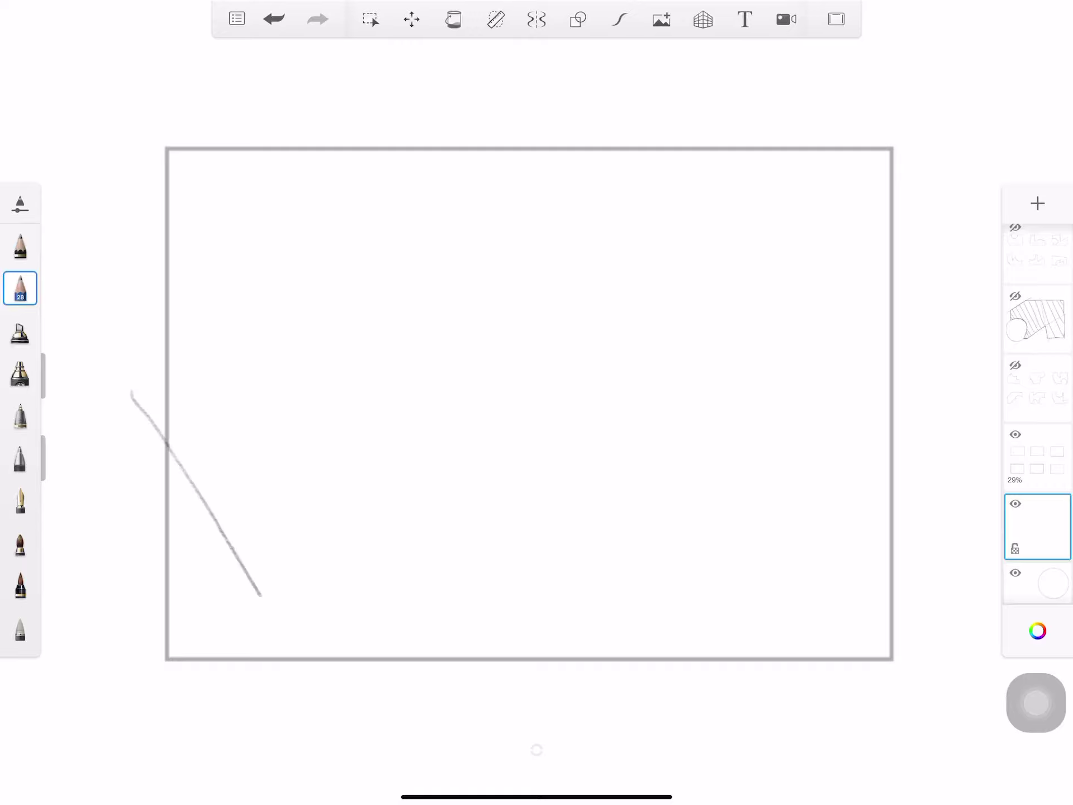
{"action": "left_click_drag", "start_coordinate": [530, 86], "coordinate": [520, 698]}
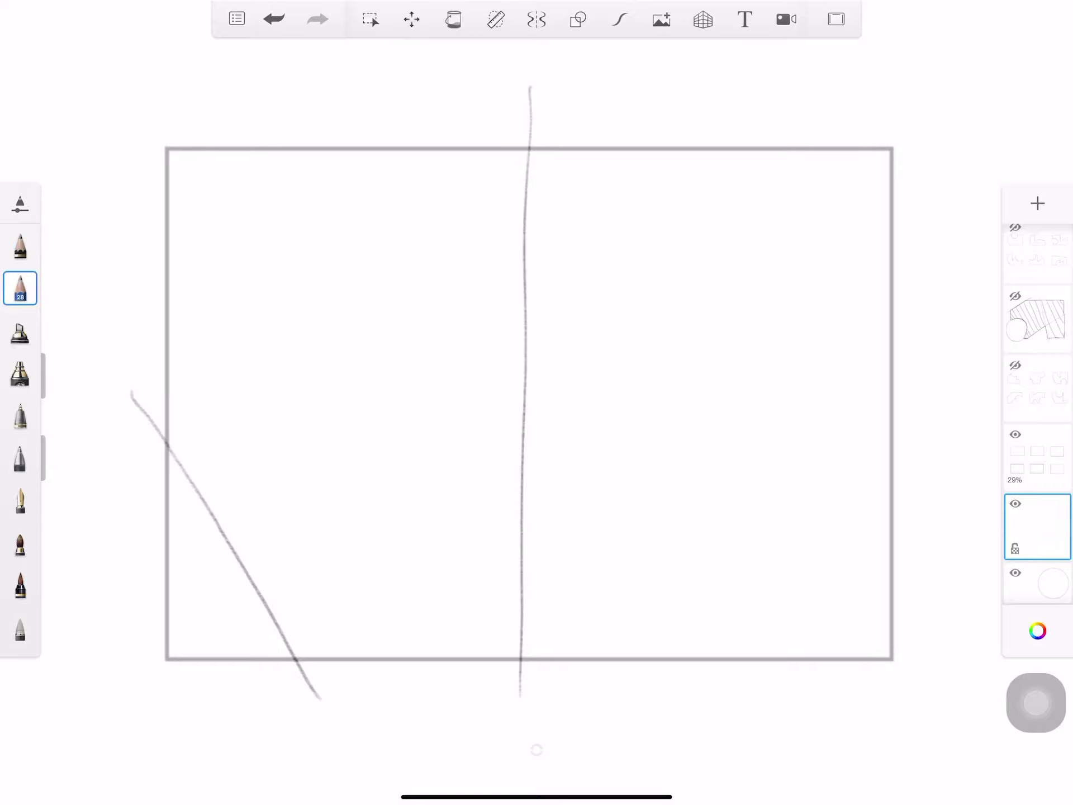
{"action": "left_click_drag", "start_coordinate": [679, 108], "coordinate": [737, 110]}
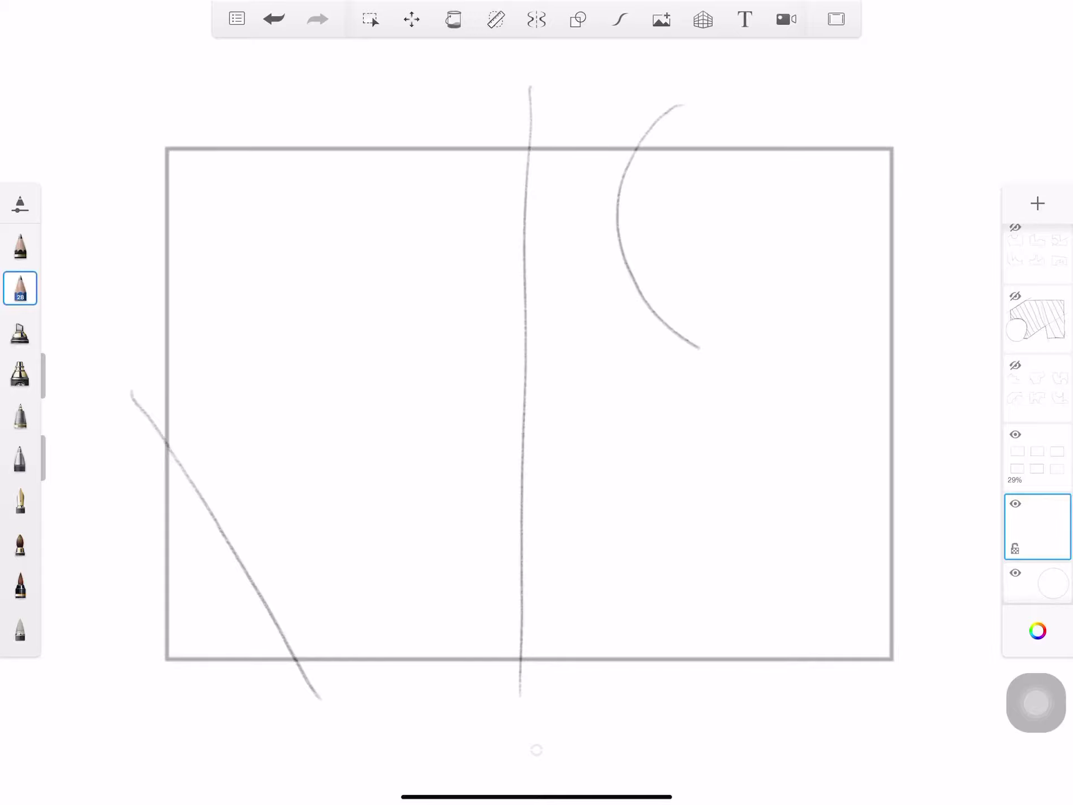
{"action": "left_click_drag", "start_coordinate": [399, 476], "coordinate": [405, 460]}
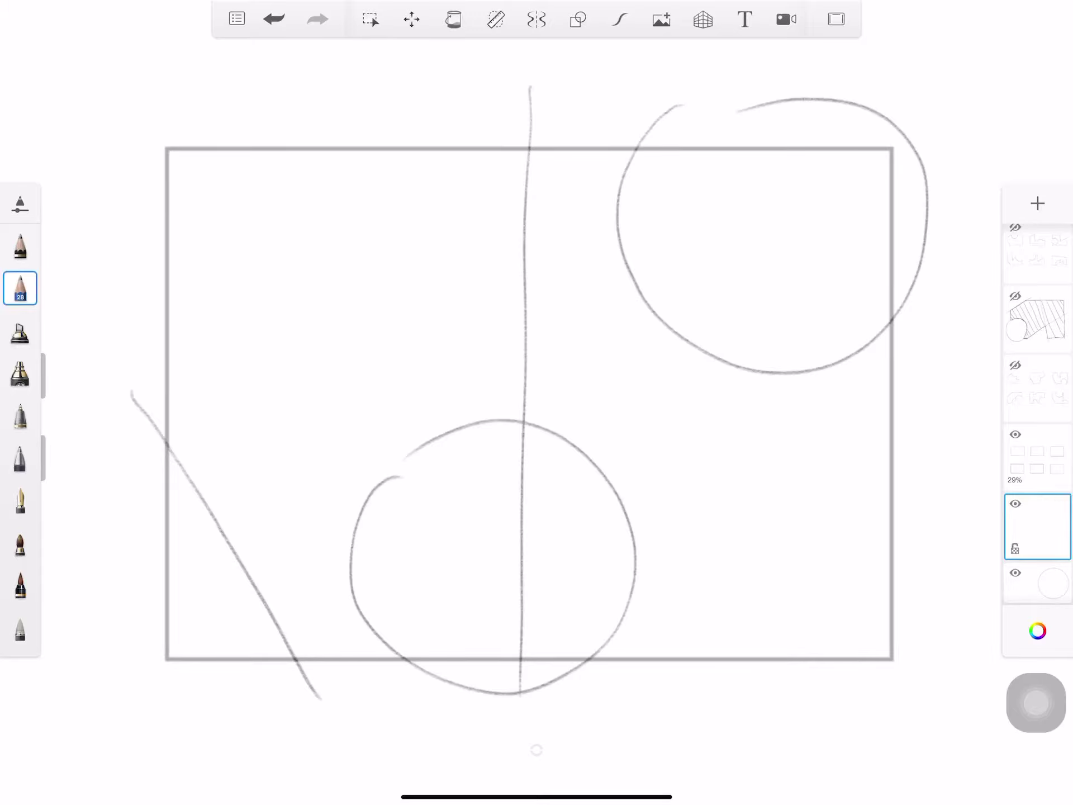
{"action": "scroll", "coordinate": [537, 378], "scroll_direction": "up", "scroll_amount": 2}
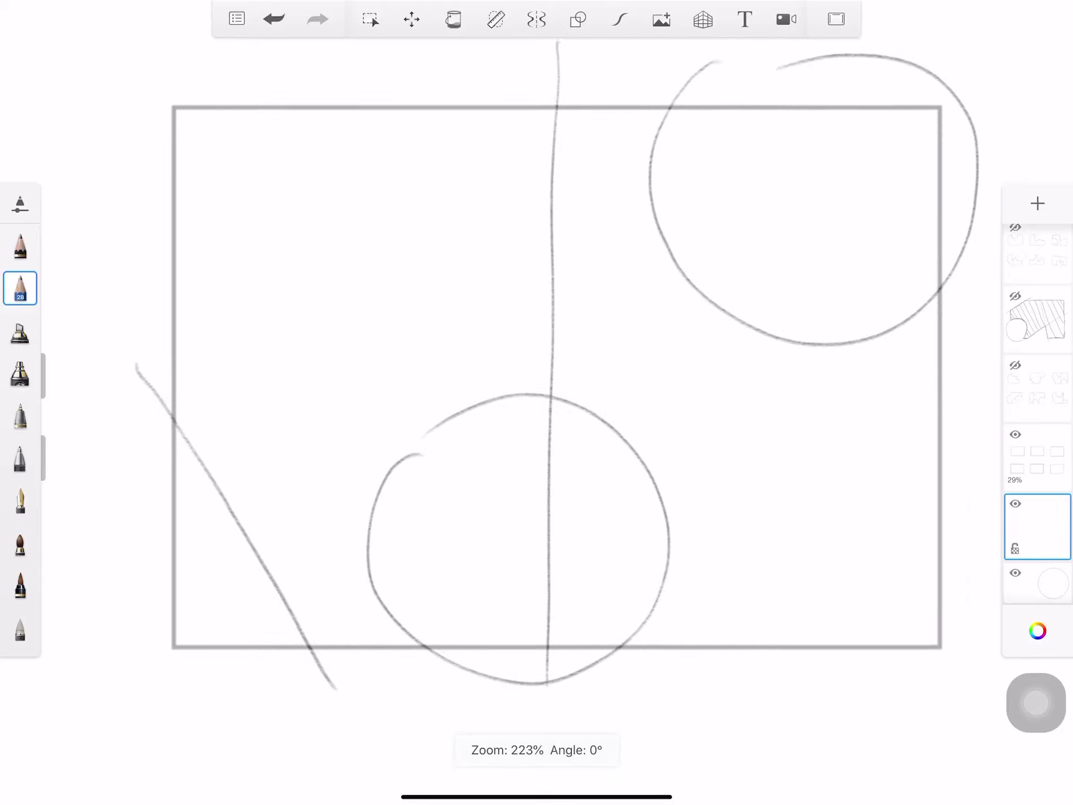
{"action": "left_click", "coordinate": [20, 416]}
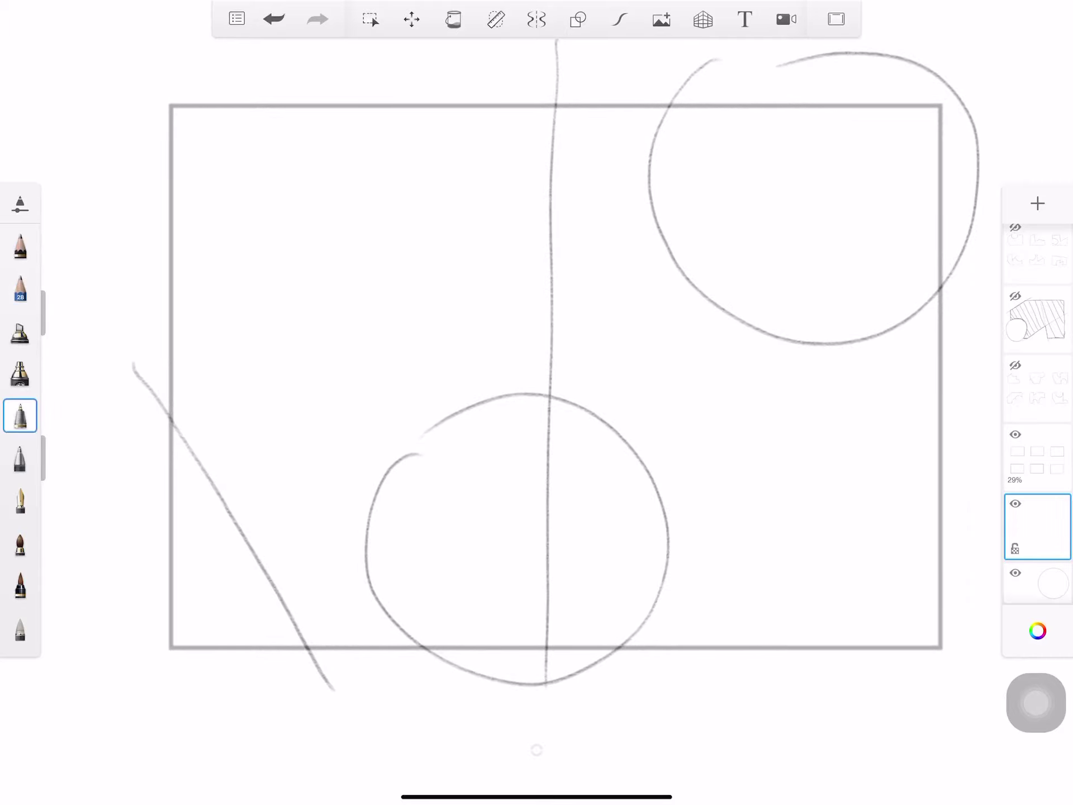
- Ink the diagonal, the bottom and right frame edges, and the upper-right circle's lower arc
{"action": "left_click", "coordinate": [20, 417]}
{"action": "left_click_drag", "start_coordinate": [171, 419], "coordinate": [303, 650]}
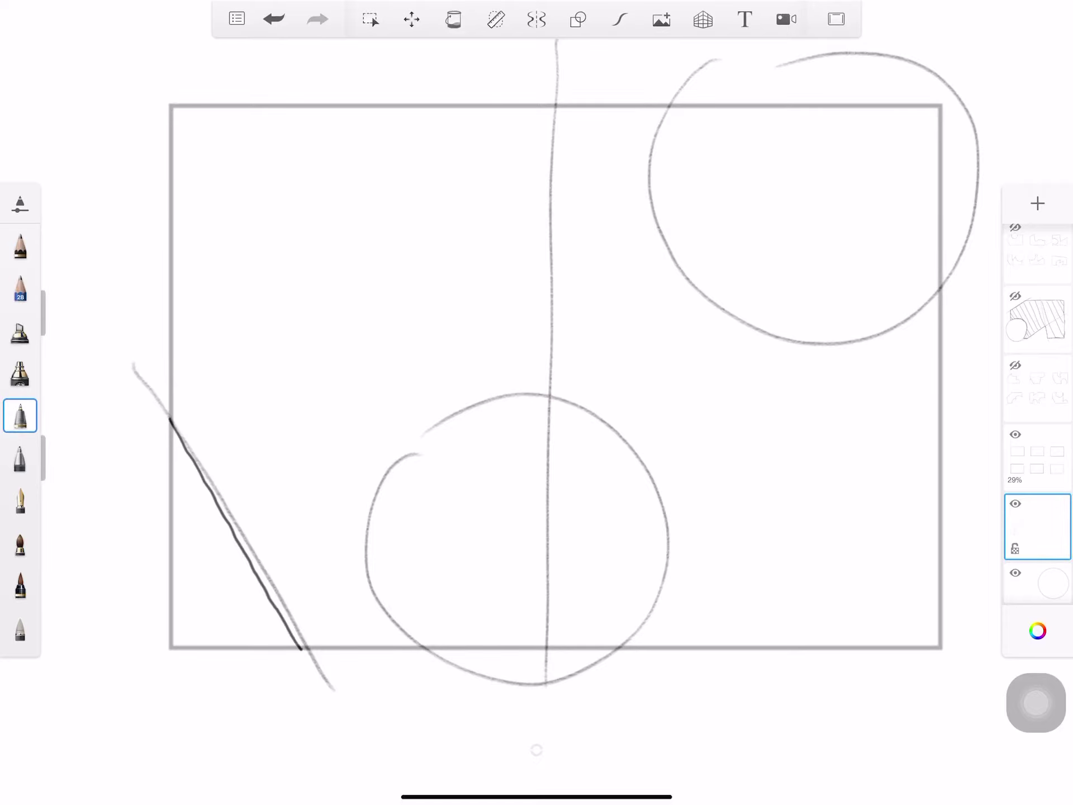
{"action": "mouse_move", "coordinate": [303, 648]}
{"action": "left_mouse_down"}
{"action": "mouse_move", "coordinate": [420, 650]}
{"action": "mouse_move", "coordinate": [593, 409]}
{"action": "mouse_move", "coordinate": [657, 491]}
{"action": "mouse_move", "coordinate": [663, 616]}
{"action": "mouse_move", "coordinate": [617, 647]}
{"action": "mouse_move", "coordinate": [933, 651]}
{"action": "left_mouse_up"}
{"action": "left_click_drag", "start_coordinate": [941, 292], "coordinate": [940, 644]}
{"action": "mouse_move", "coordinate": [671, 105]}
{"action": "left_mouse_down"}
{"action": "mouse_move", "coordinate": [662, 184]}
{"action": "mouse_move", "coordinate": [705, 277]}
{"action": "mouse_move", "coordinate": [864, 336]}
{"action": "mouse_move", "coordinate": [935, 296]}
{"action": "left_mouse_up"}
- Ink the left and top frame edges, redrawing the wavy top edge straighter
{"action": "left_click_drag", "start_coordinate": [168, 105], "coordinate": [172, 433]}
{"action": "left_click_drag", "start_coordinate": [169, 105], "coordinate": [670, 107]}
{"action": "left_click", "coordinate": [274, 19]}
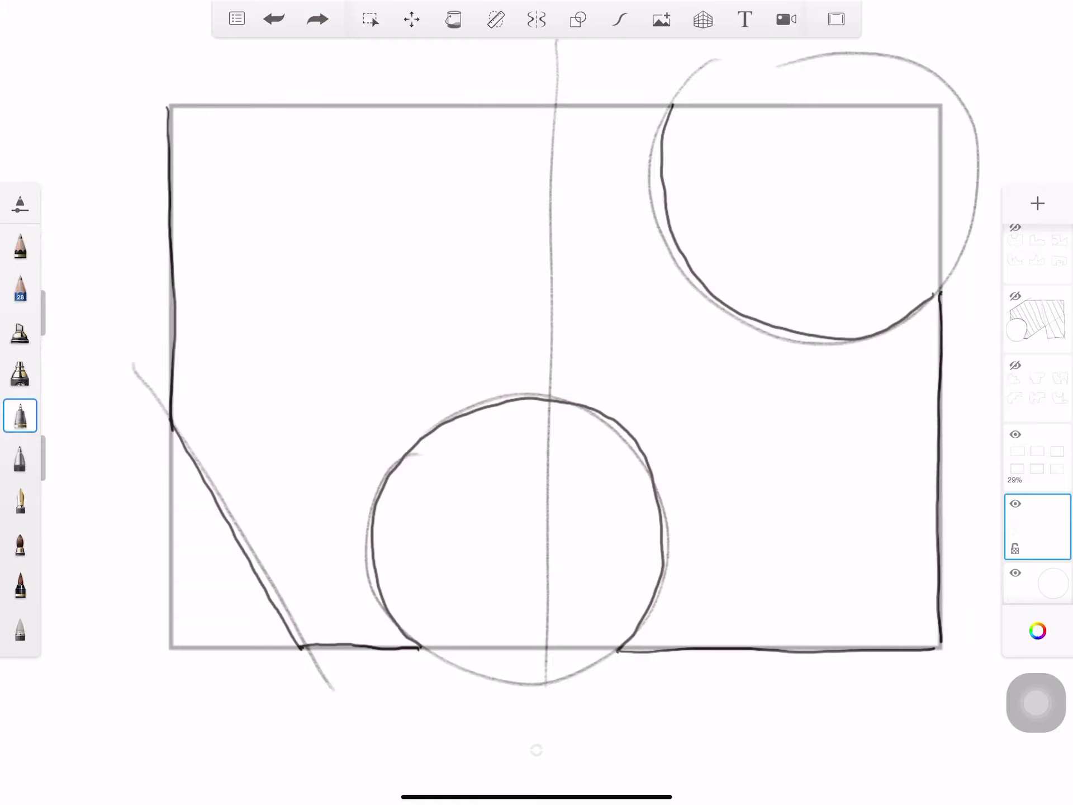
{"action": "left_click_drag", "start_coordinate": [175, 108], "coordinate": [668, 109]}
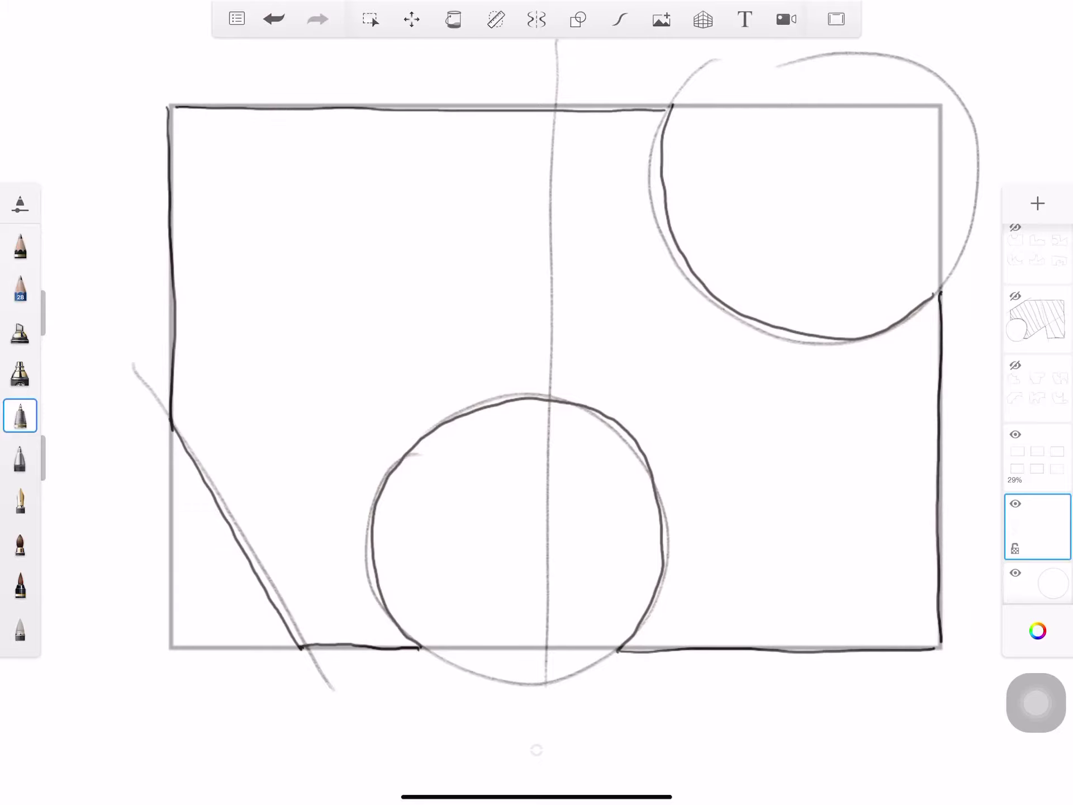
{"action": "scroll", "coordinate": [536, 377], "scroll_direction": "down", "scroll_amount": 3}
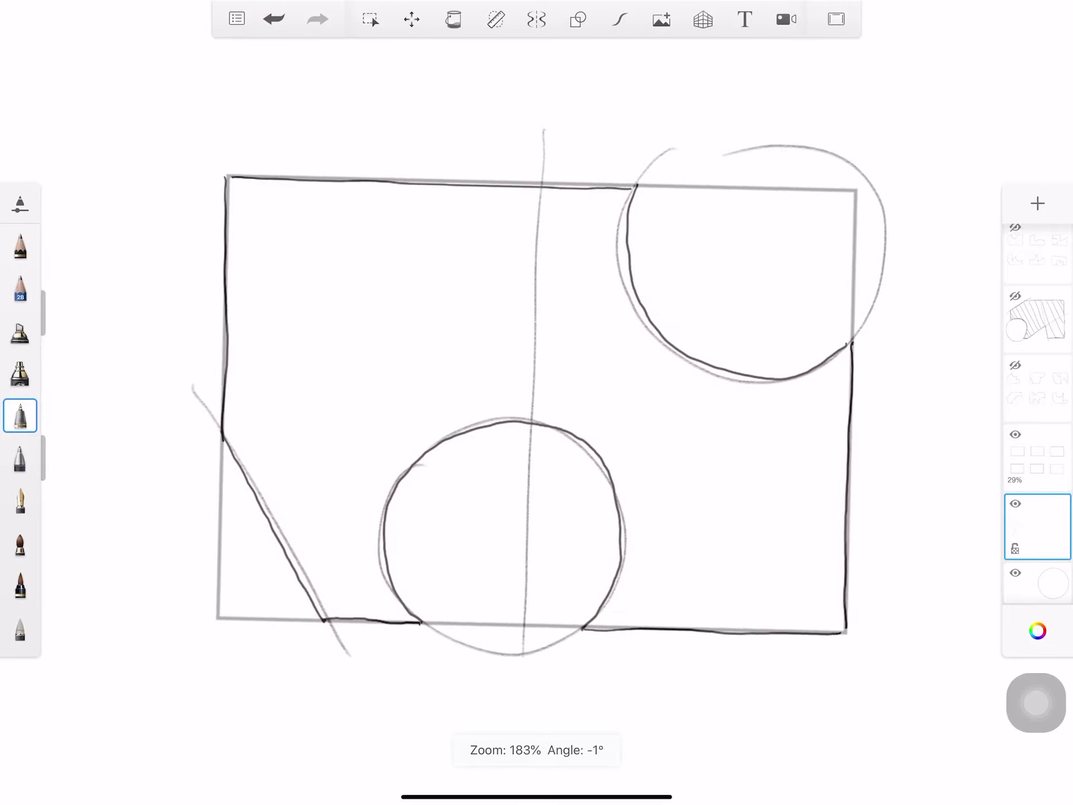
{"action": "scroll", "coordinate": [538, 377], "scroll_direction": "up", "scroll_amount": 3}
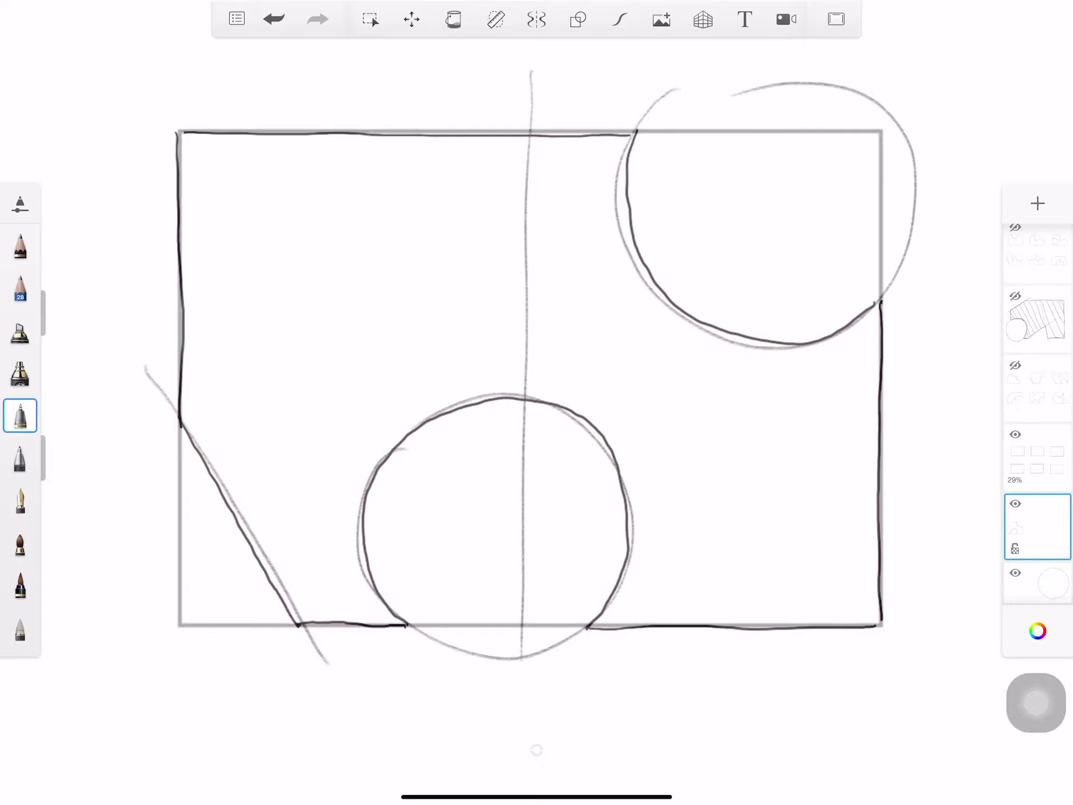
{"action": "left_click", "coordinate": [1015, 504]}
- Turn on the eye icon of the six-design layer to reveal all inked frames
{"action": "left_click", "coordinate": [1014, 366]}
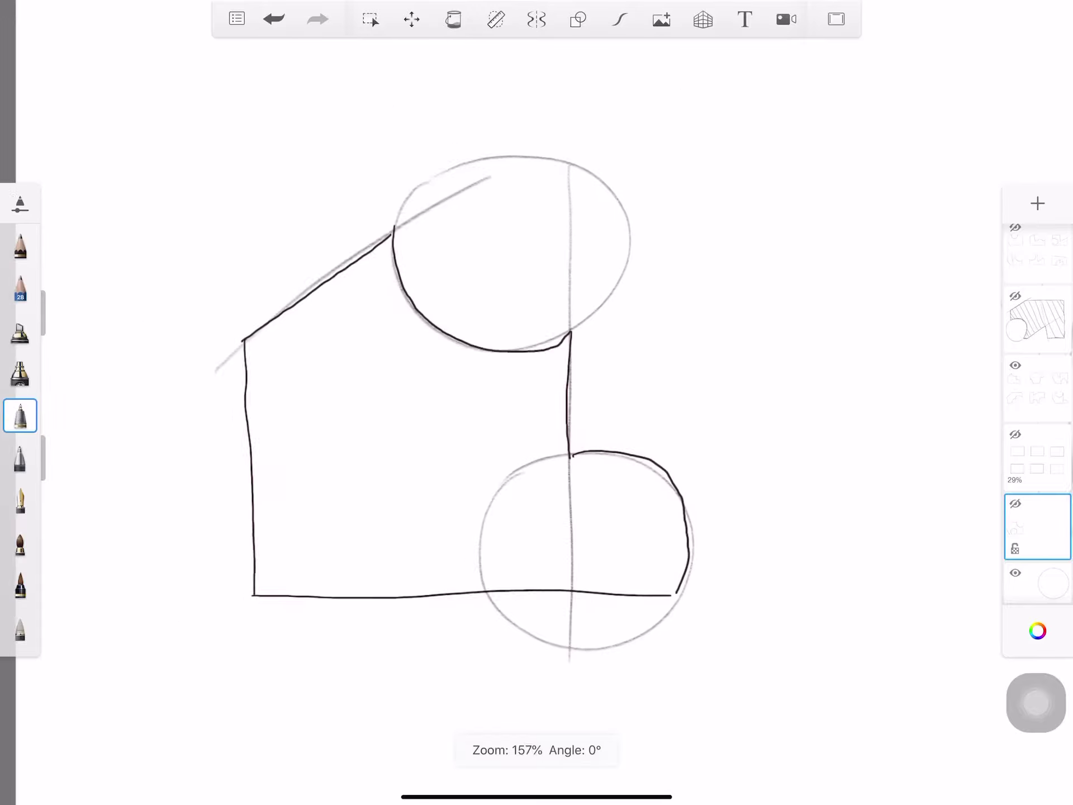
{"action": "scroll", "coordinate": [537, 377], "scroll_direction": "down", "scroll_amount": 5}
{"action": "scroll", "coordinate": [537, 378], "scroll_direction": "down", "scroll_amount": 5}
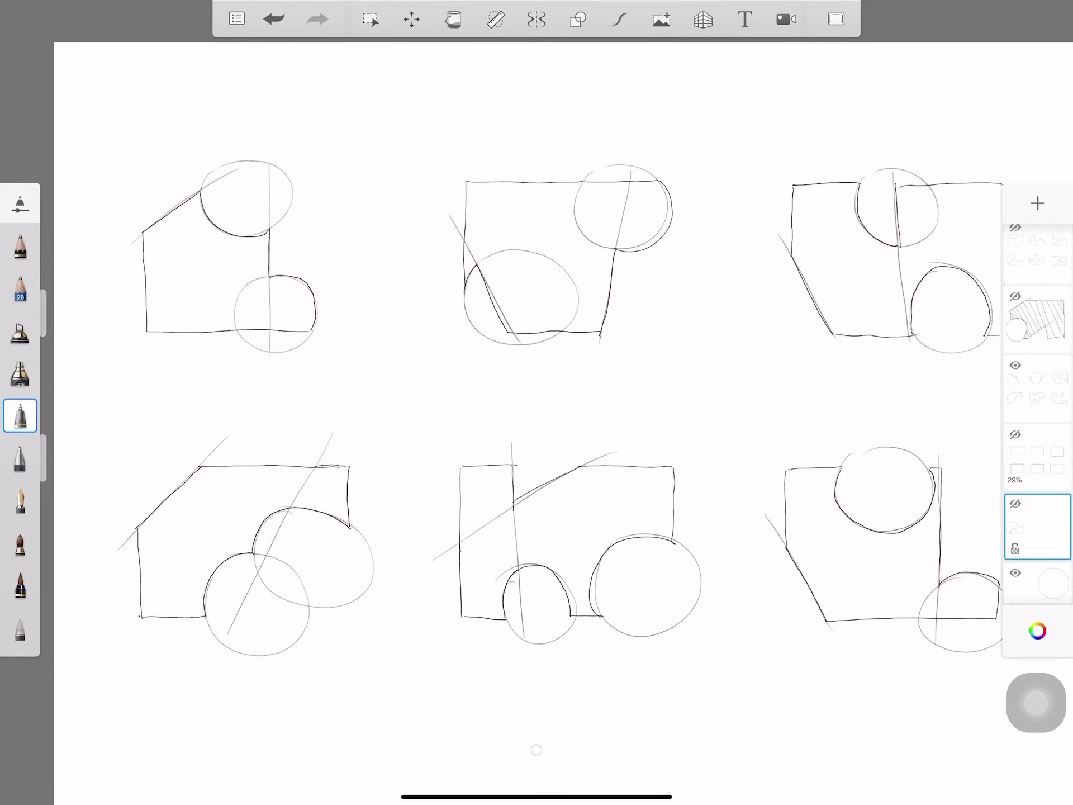
{"action": "scroll", "coordinate": [537, 377], "scroll_direction": "down", "scroll_amount": 3}
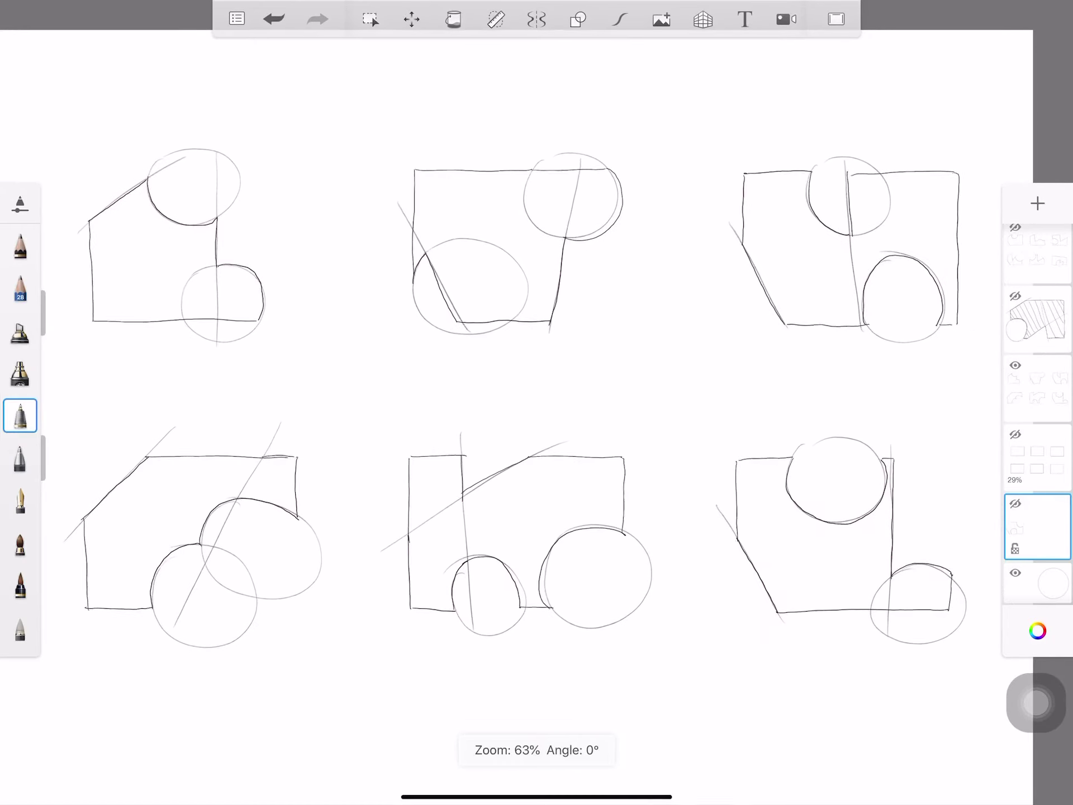
{"action": "scroll", "coordinate": [537, 378], "scroll_direction": "up", "scroll_amount": 1}
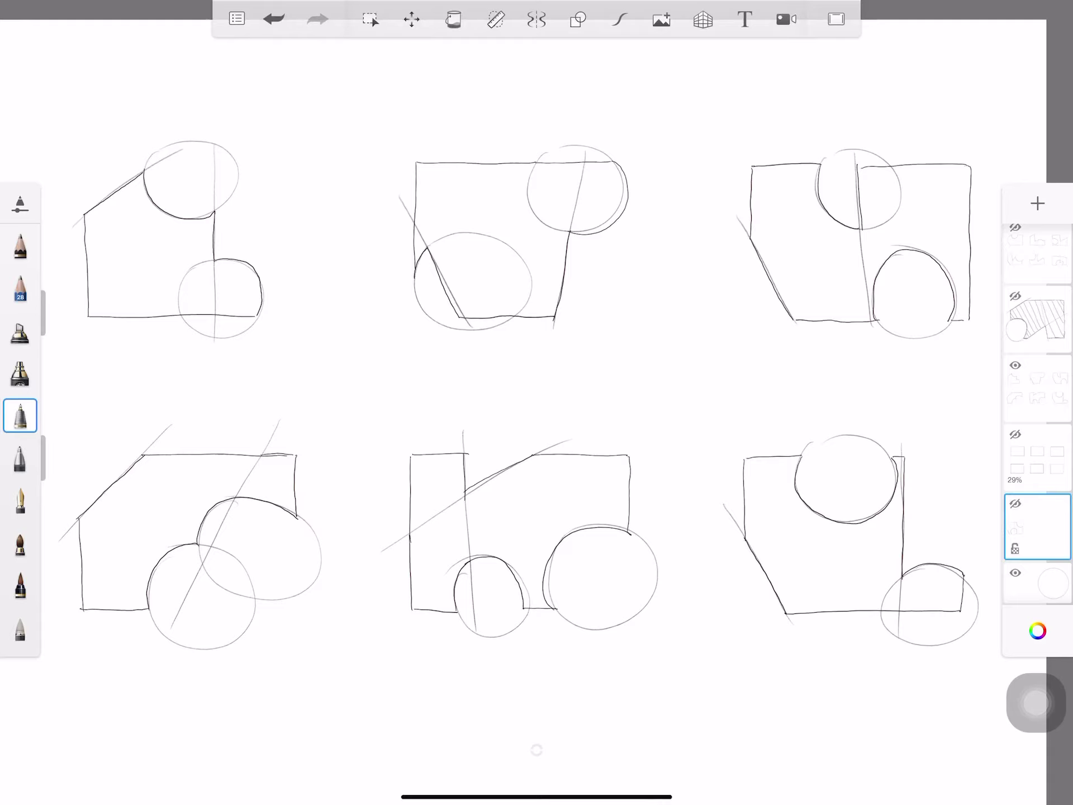
{"action": "scroll", "coordinate": [537, 378], "scroll_direction": "up", "scroll_amount": 1}
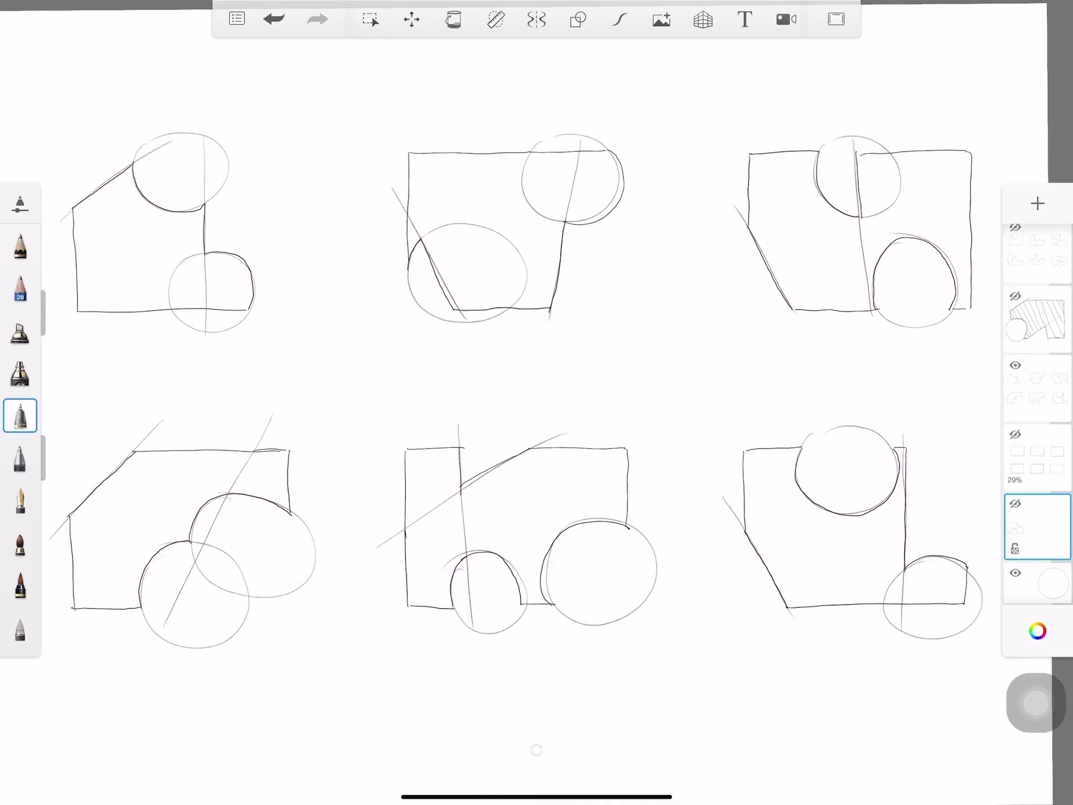
{"action": "scroll", "coordinate": [537, 378], "scroll_direction": "up", "scroll_amount": 1}
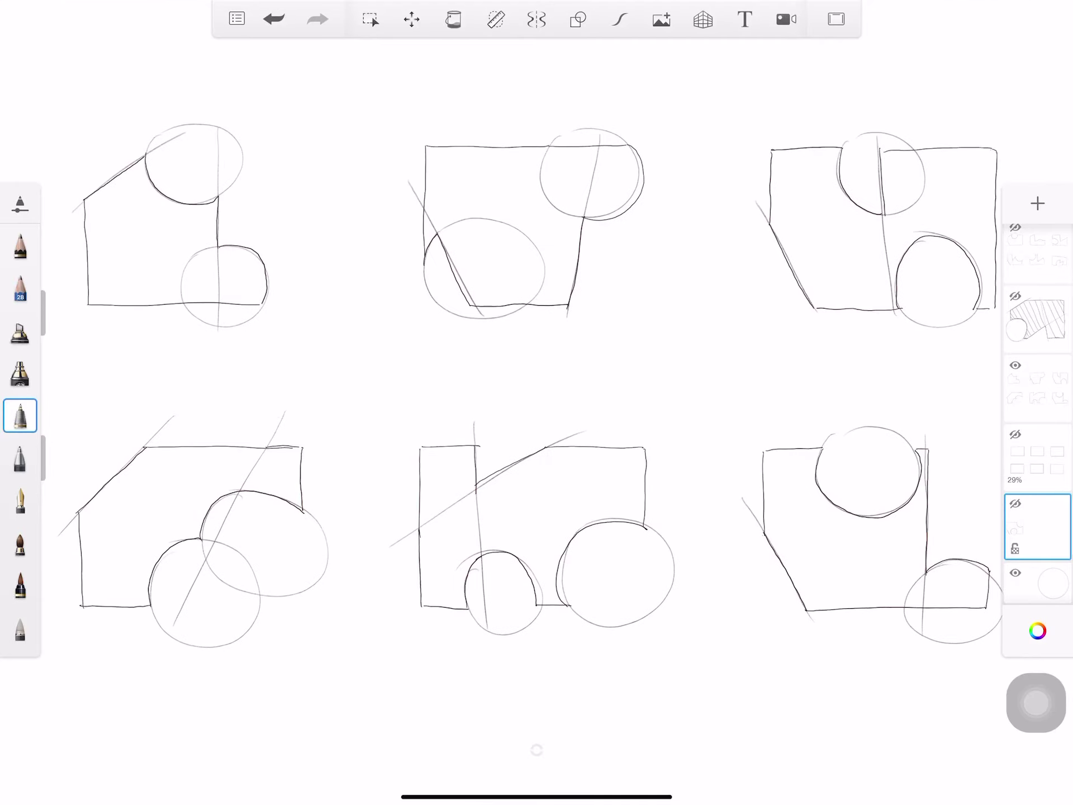